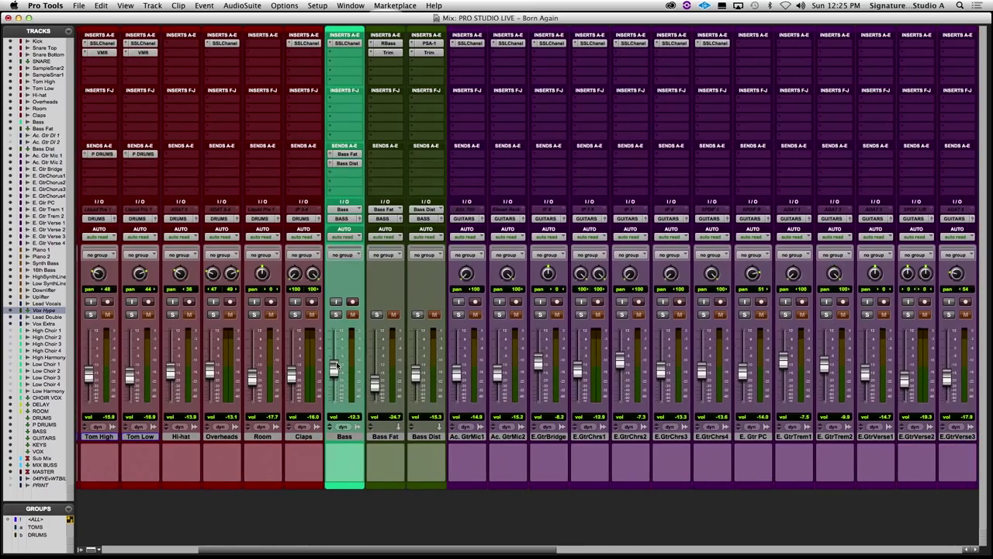
# Step: Make the inactive Vox Hype track beside the lead vocals active
pyautogui.hscroll(10, 337, 365)
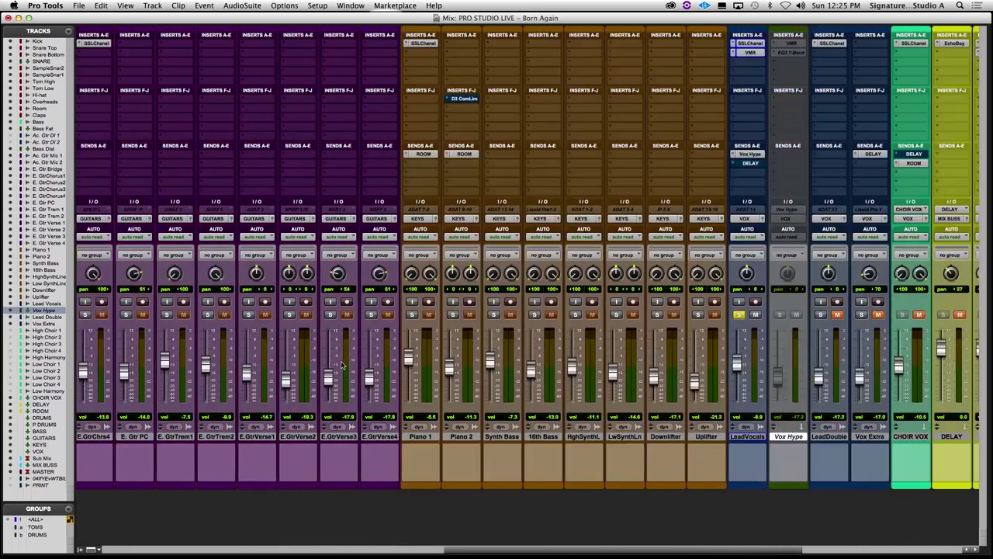
pyautogui.hscroll(2, 342, 364)
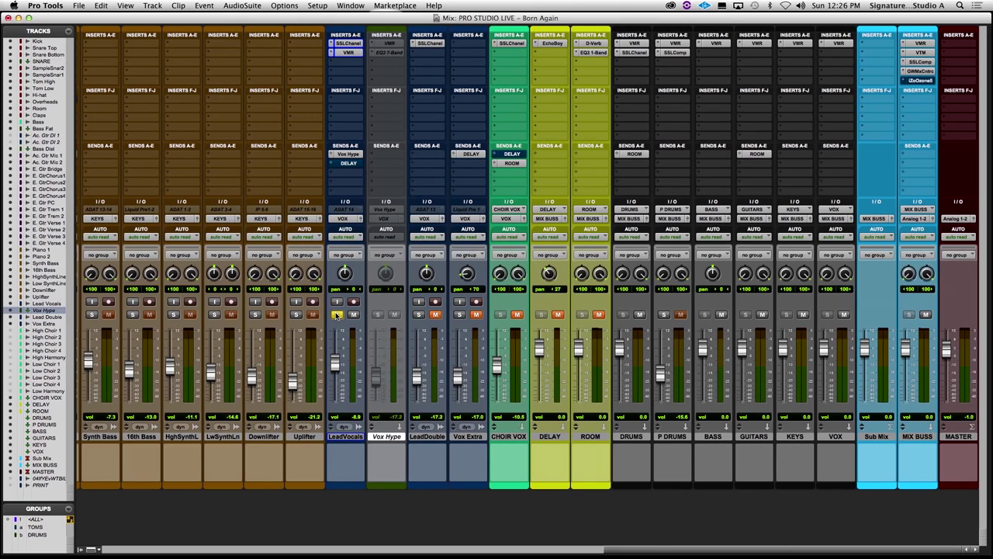
pyautogui.rightClick(388, 437)
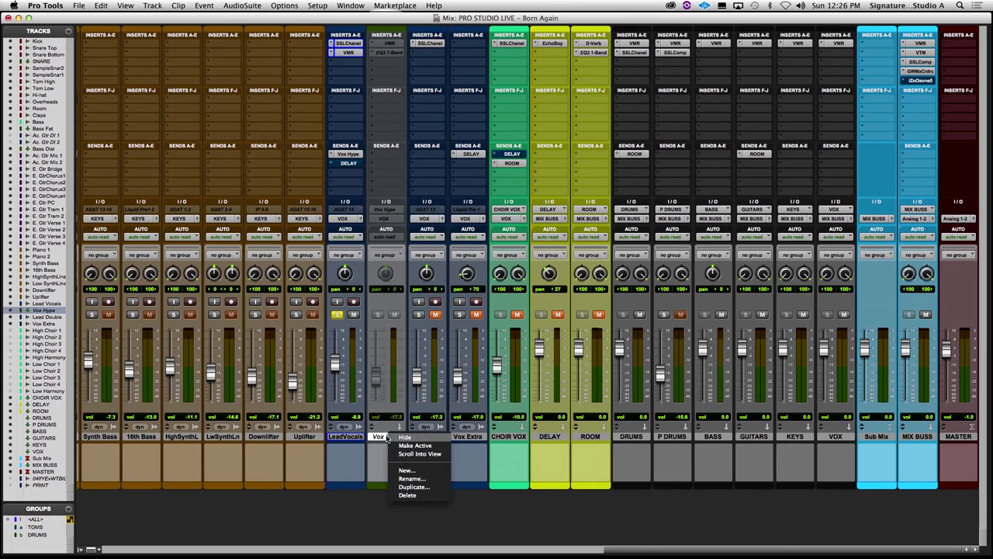
pyautogui.click(399, 444)
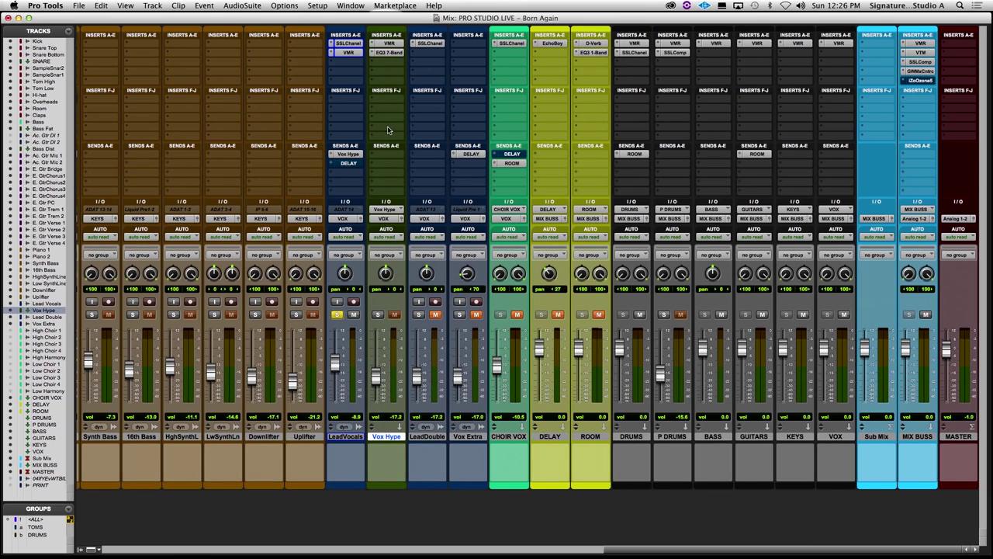
# Step: Check the level and pre-fader setting of the Lead Vocals send to Vox Hype
pyautogui.click(348, 155)
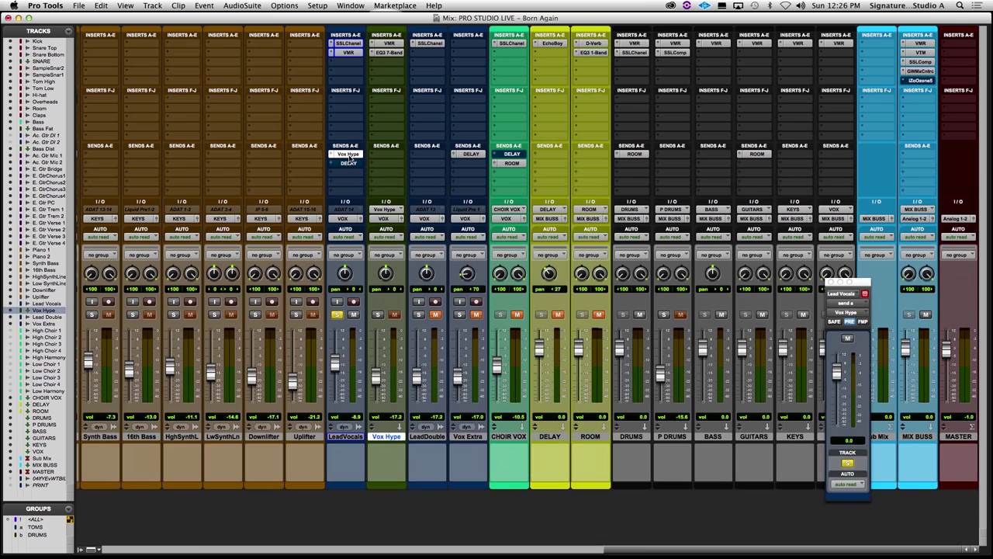
pyautogui.moveTo(865, 283); pyautogui.dragTo(426, 160)
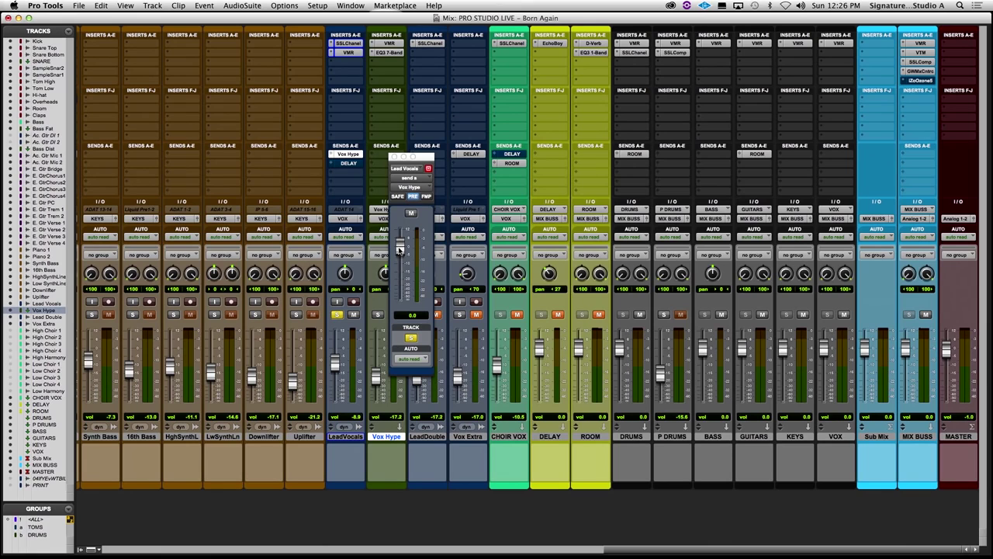
pyautogui.click(392, 157)
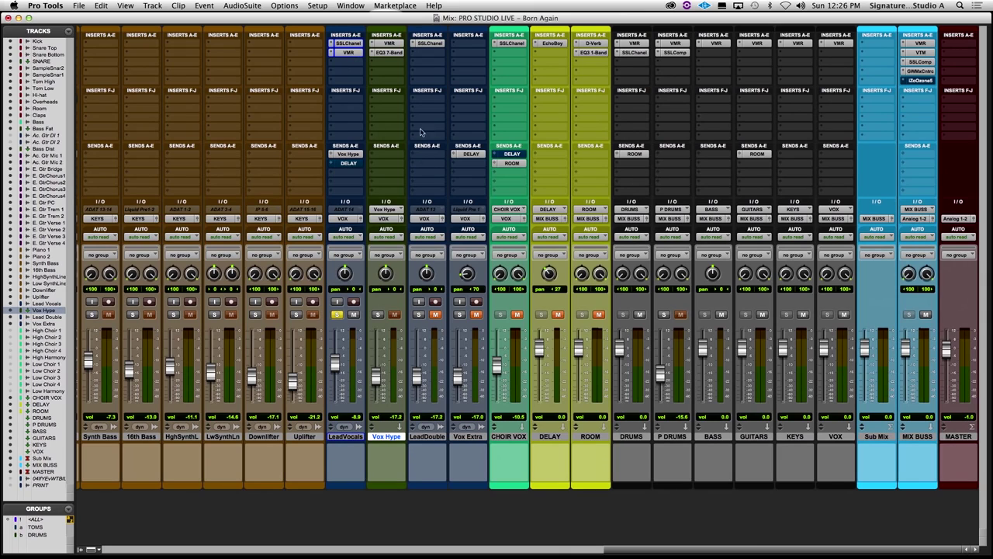
# Step: Solo Vox Hype instead of Lead Vocals, with the VMR and EQ3 7-Band inserts on Vox Hype bypassed
pyautogui.click(378, 314)
pyautogui.click(337, 315)
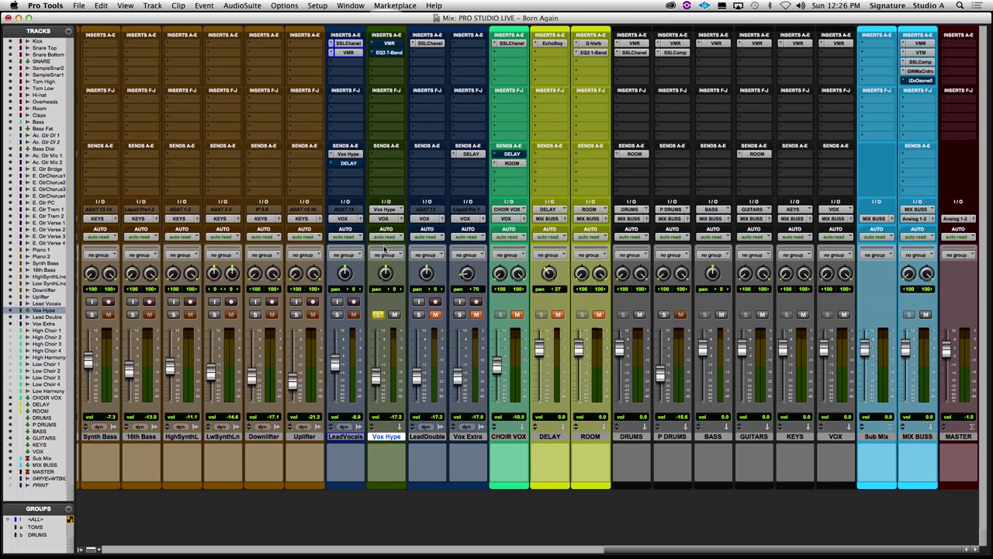
pyautogui.click(348, 155)
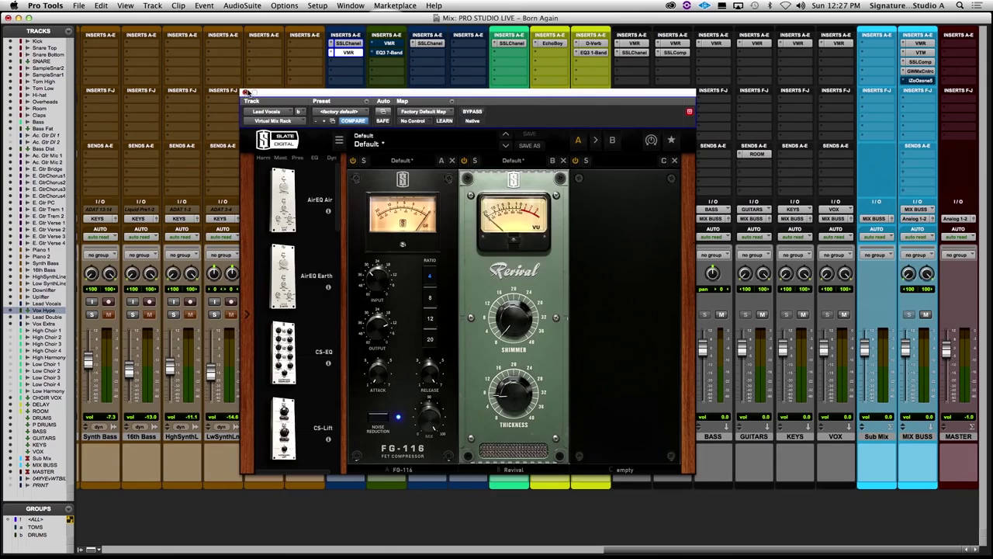
pyautogui.click(246, 92)
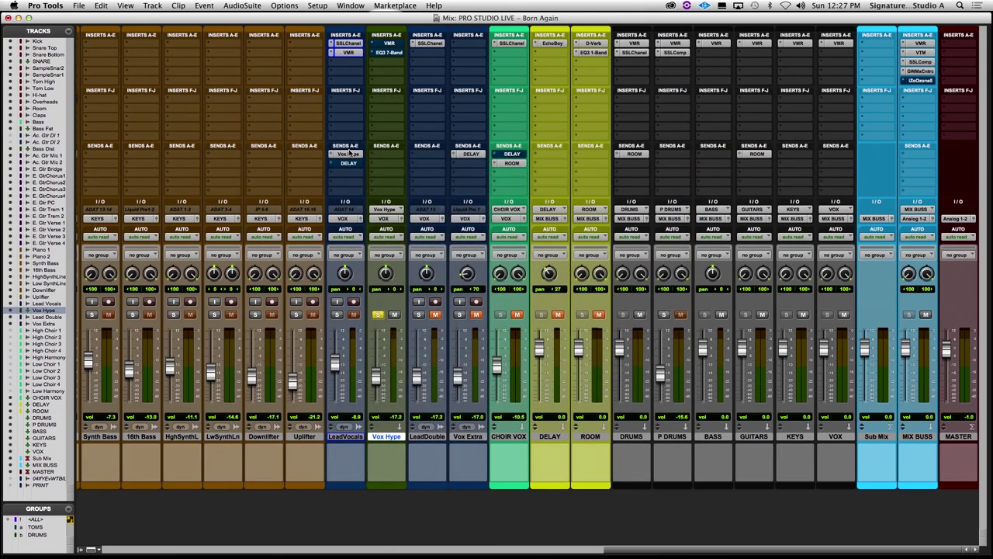
# Step: Mute Lead Vocals and toggle the pre-fader setting of its Vox Hype send to compare the two modes
pyautogui.click(349, 154)
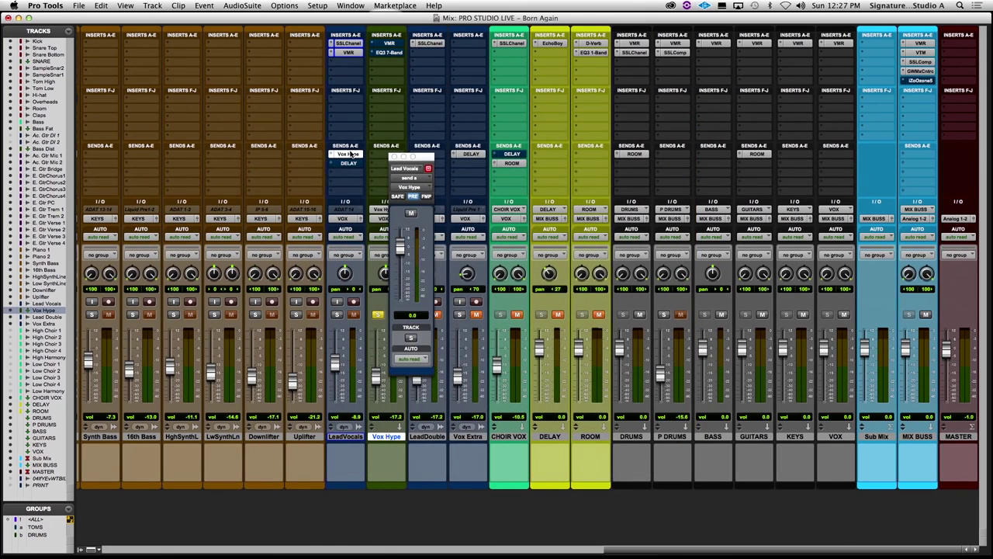
pyautogui.click(393, 157)
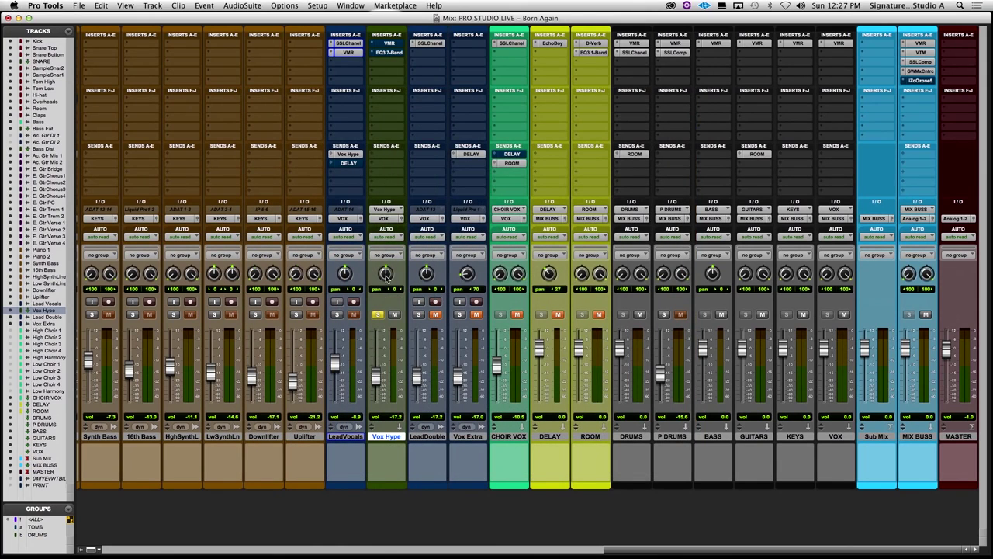
pyautogui.click(349, 155)
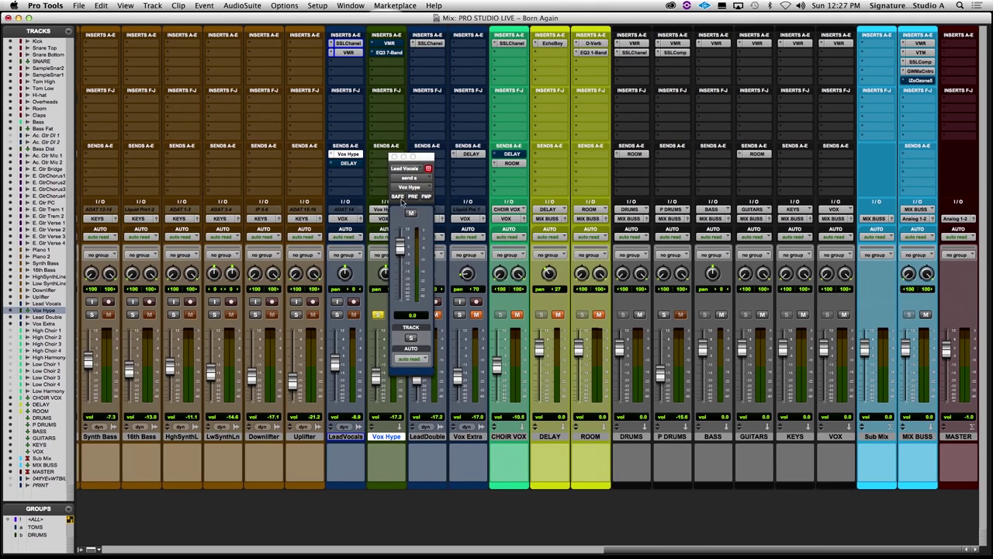
pyautogui.click(392, 157)
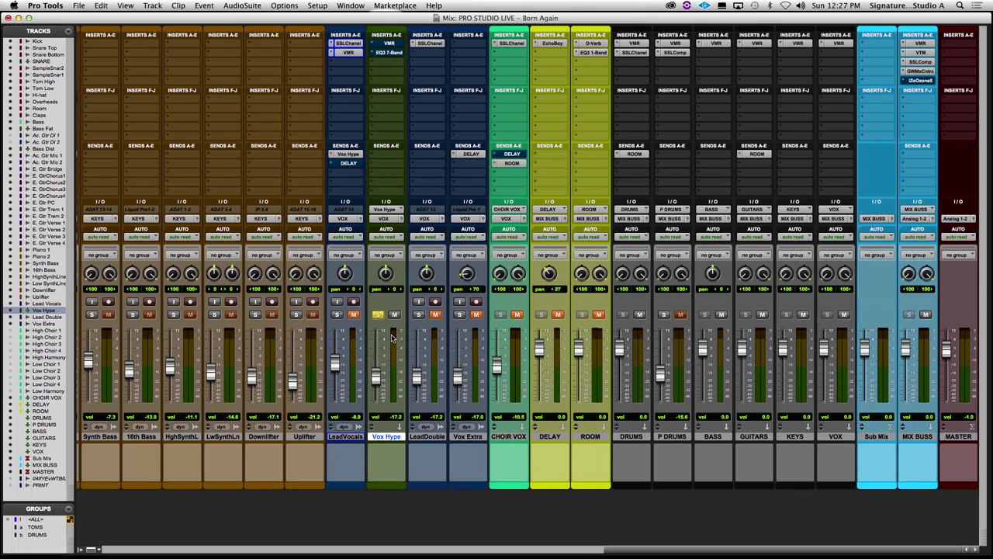
pyautogui.click(349, 155)
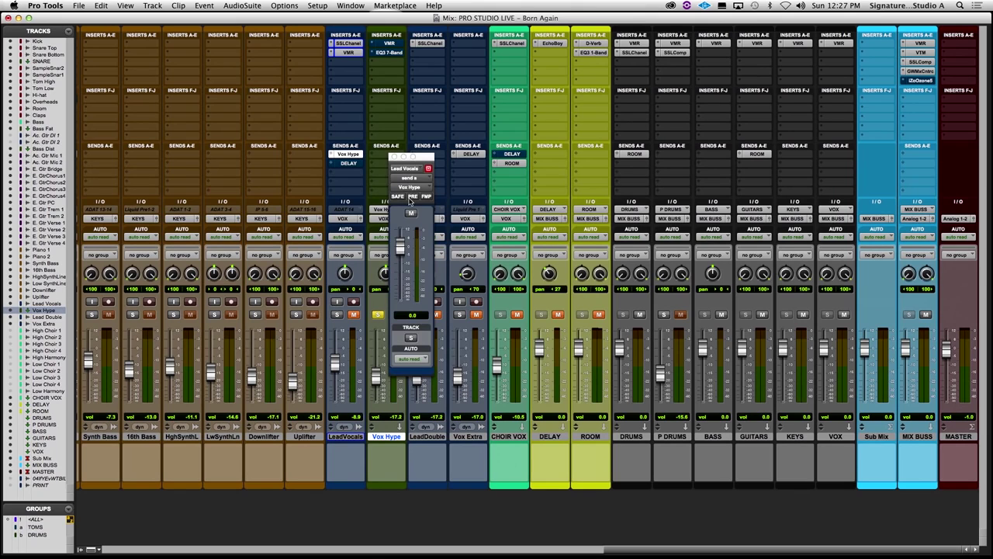
pyautogui.click(392, 157)
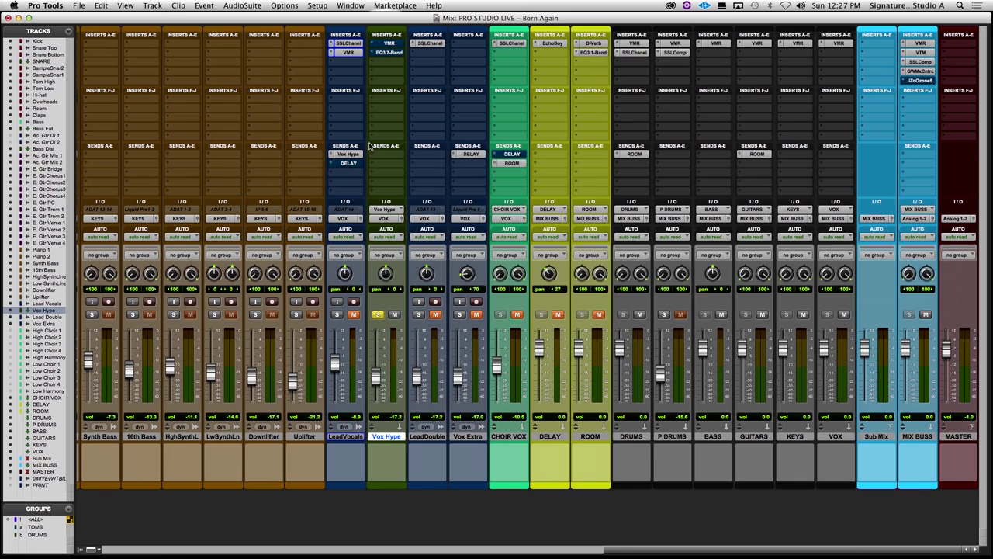
# Step: Open the VMR insert on Vox Hype and raise the track's volume to -5.5 dB
pyautogui.click(390, 44)
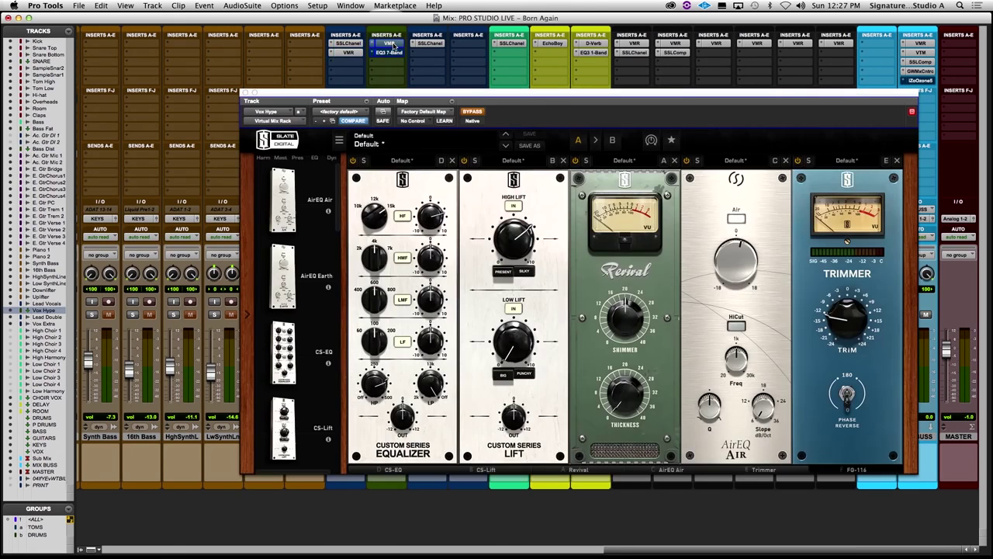
pyautogui.moveTo(429, 97); pyautogui.dragTo(394, 427)
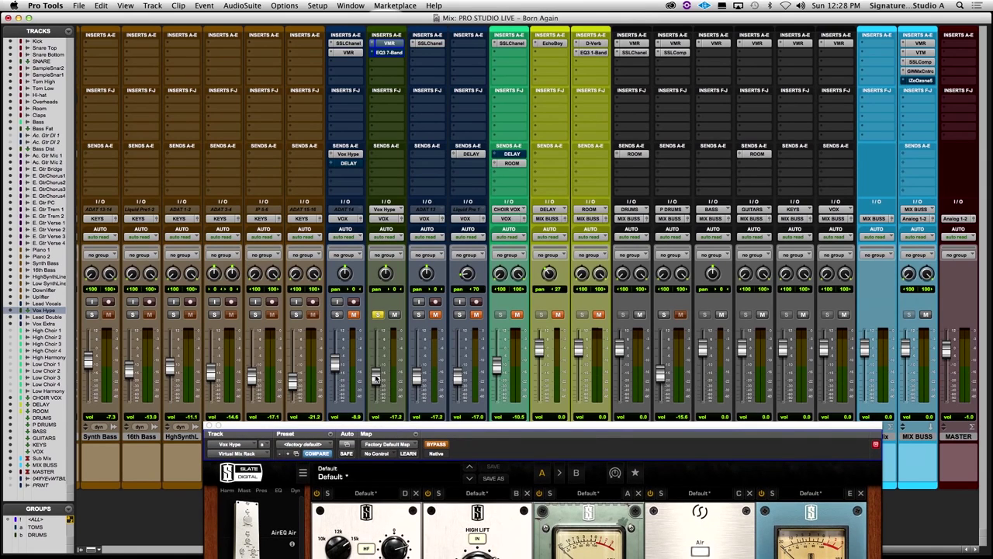
pyautogui.moveTo(376, 365); pyautogui.dragTo(377, 360)
pyautogui.moveTo(404, 427); pyautogui.dragTo(400, 132)
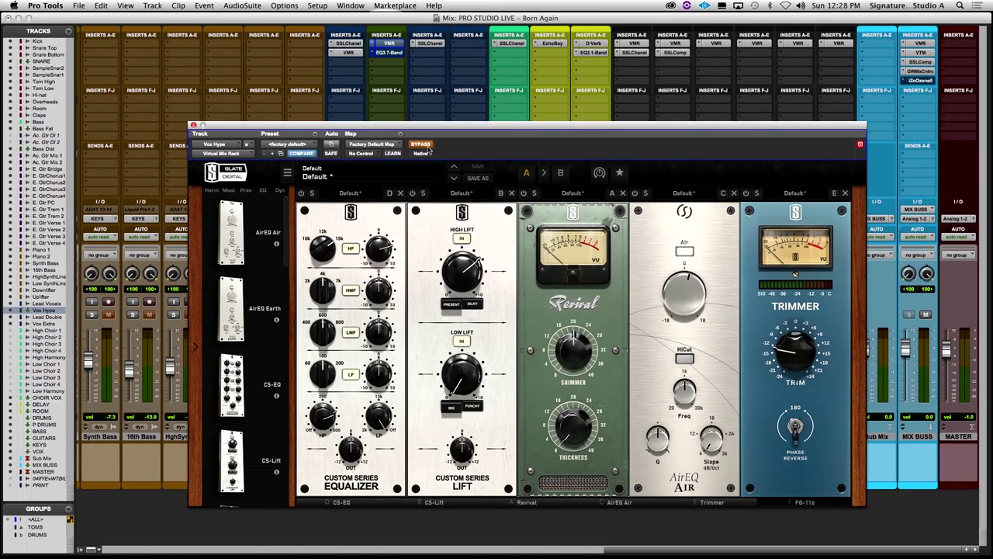
# Step: Take the Vox Hype VMR out of bypass and go through the Custom Series Equalizer's filter and high-frequency settings
pyautogui.click(422, 144)
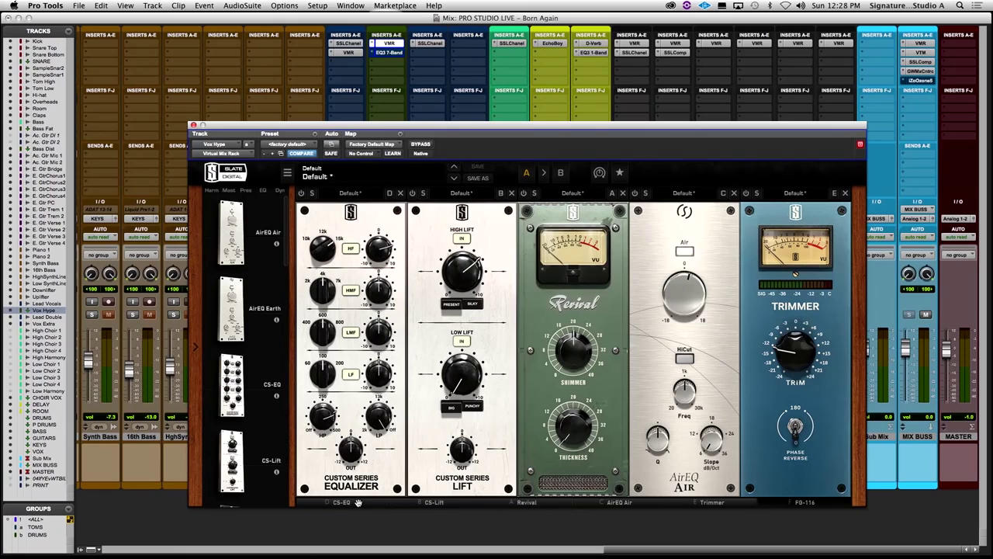
pyautogui.moveTo(325, 416)
pyautogui.click(381, 247)
pyautogui.click(332, 246)
# Step: Switch on the Revival, AirEQ Air and Trimmer modules one by one in the Vox Hype rack
pyautogui.click(525, 193)
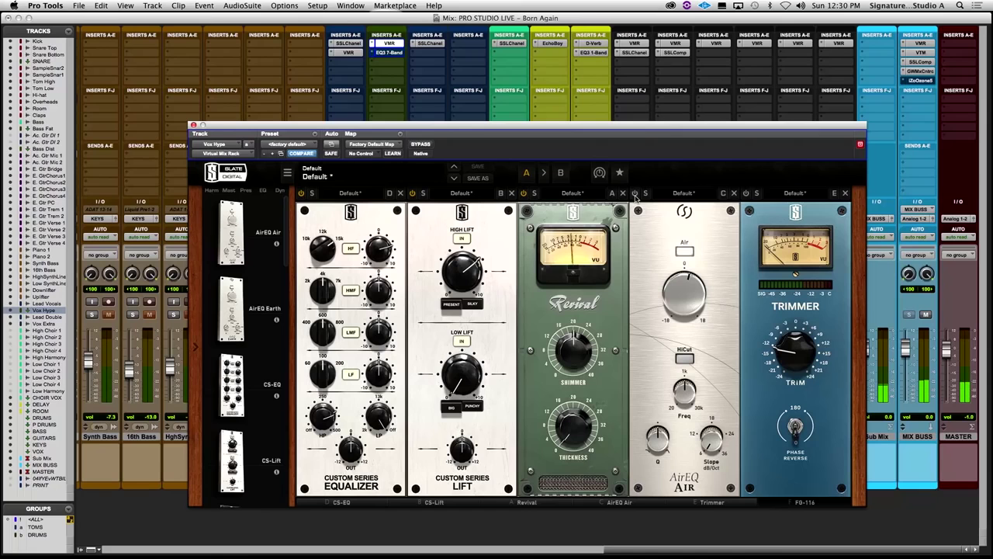
pyautogui.click(635, 193)
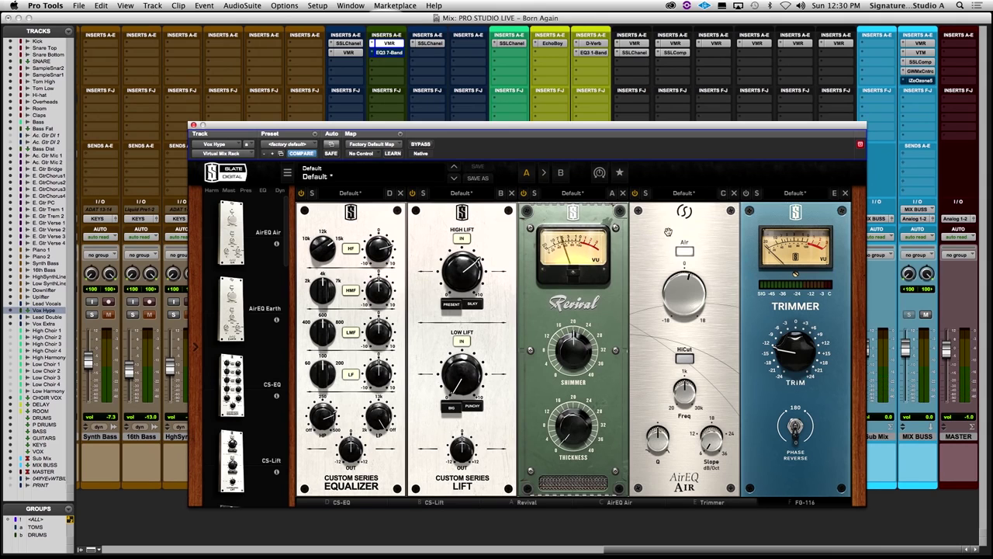
pyautogui.click(747, 194)
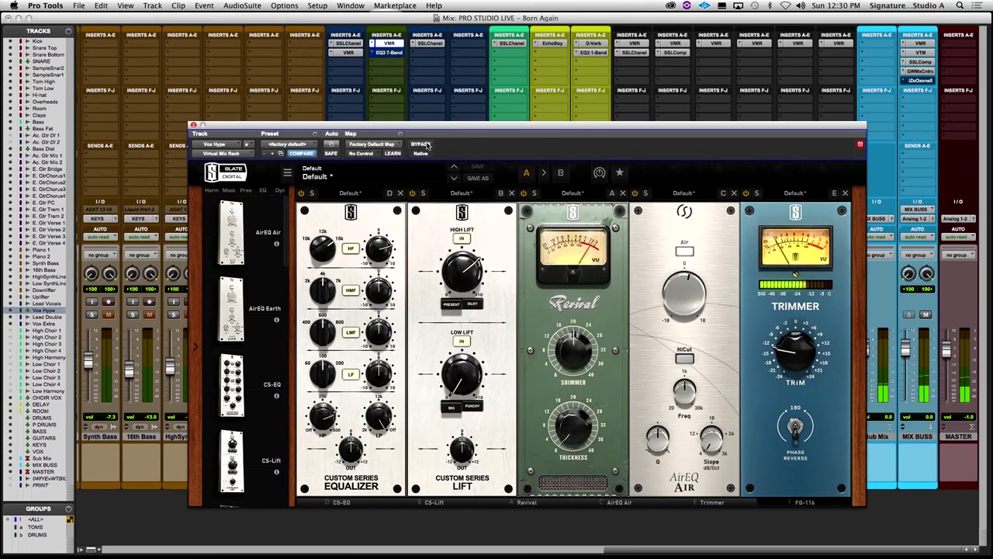
# Step: Compare the Vox Hype signal with the VMR bypassed and active, and close the plug-in
pyautogui.click(421, 145)
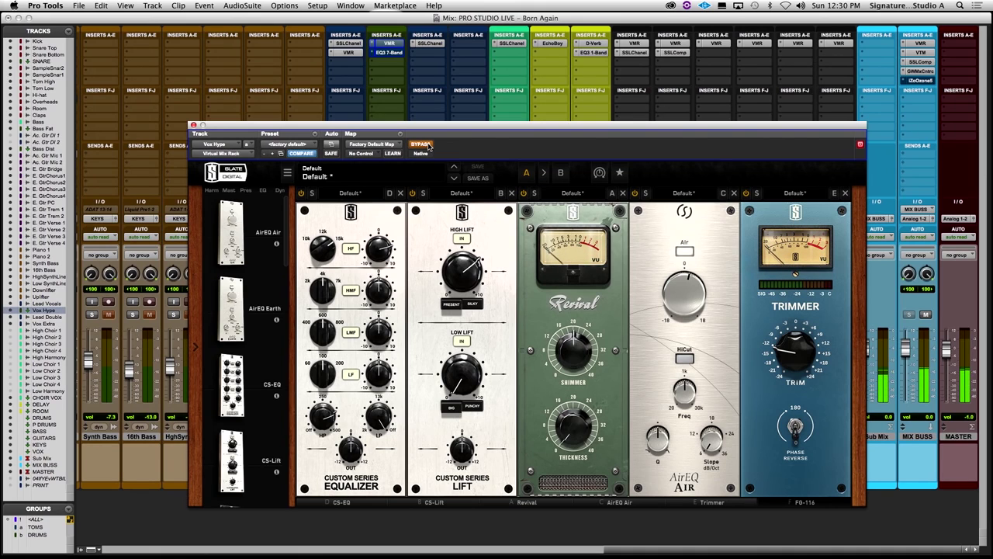
pyautogui.click(428, 145)
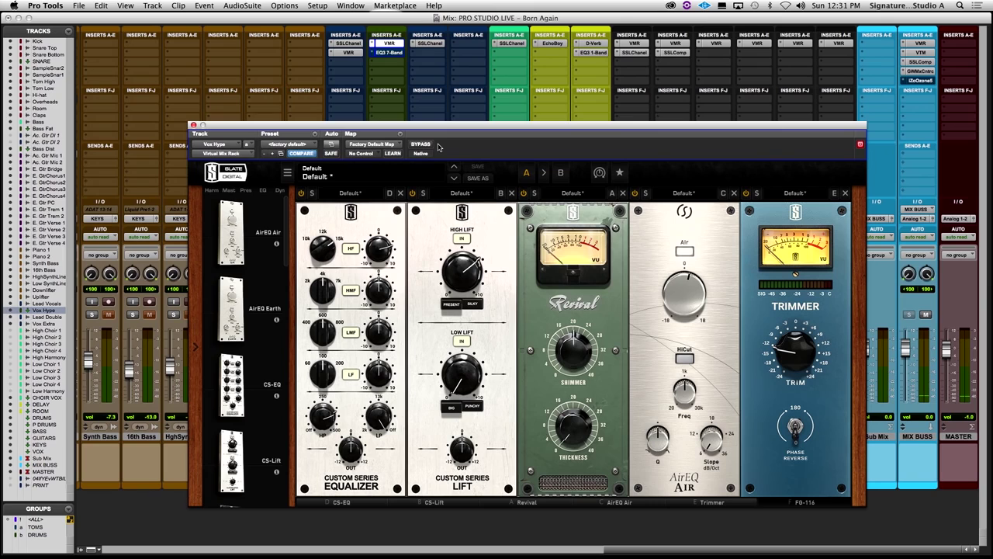
pyautogui.click(193, 125)
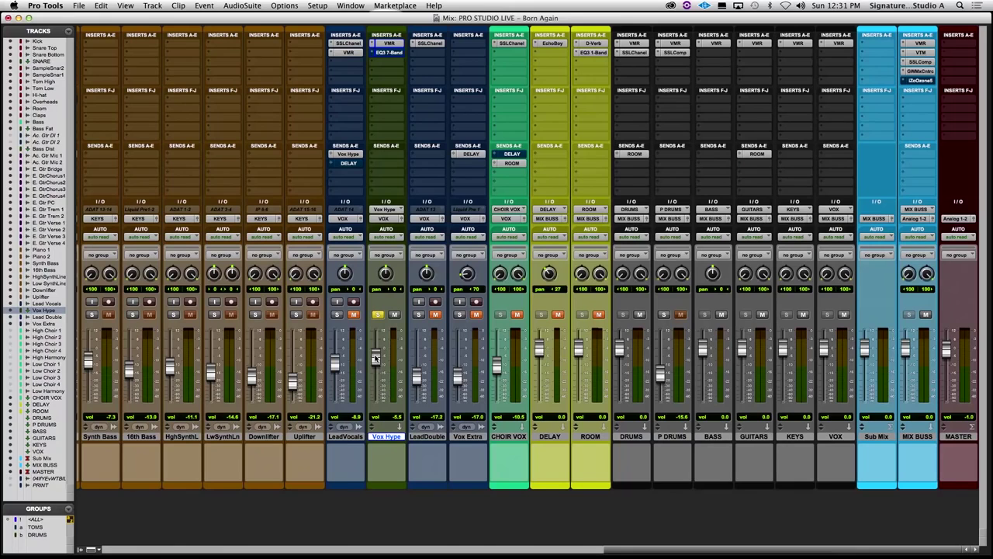
# Step: Pull the Vox Hype fader fully down, unsolo the track and unmute Lead Vocals
pyautogui.moveTo(375, 357); pyautogui.dragTo(385, 423)
pyautogui.click(378, 315)
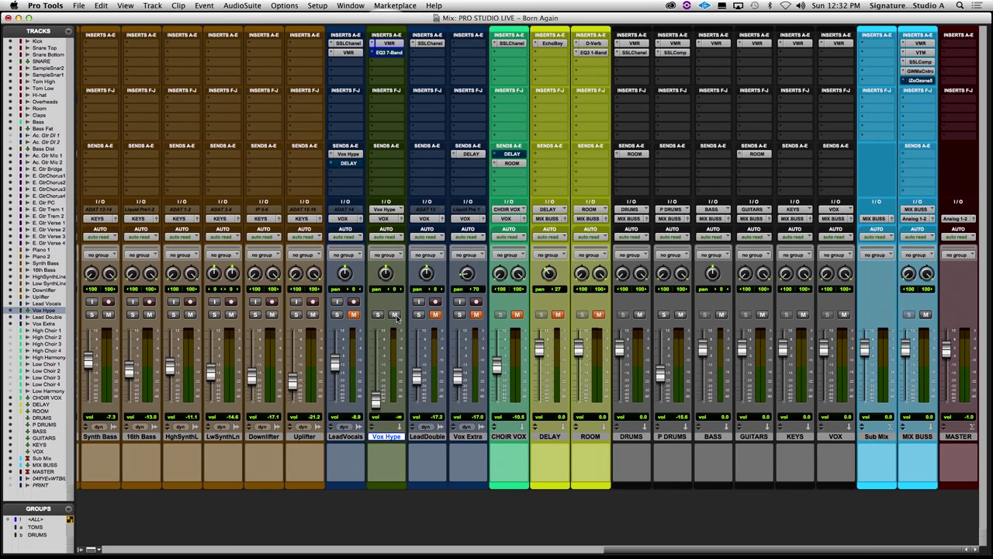
pyautogui.click(354, 314)
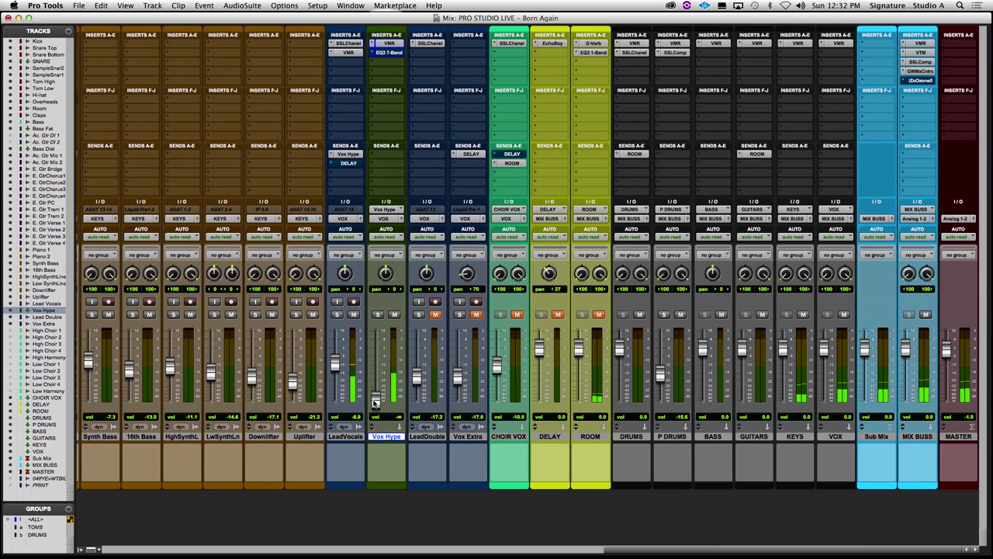
# Step: Blend Vox Hype in under the lead vocal at -17.5 dB and mute it to compare
pyautogui.moveTo(376, 401); pyautogui.dragTo(377, 379)
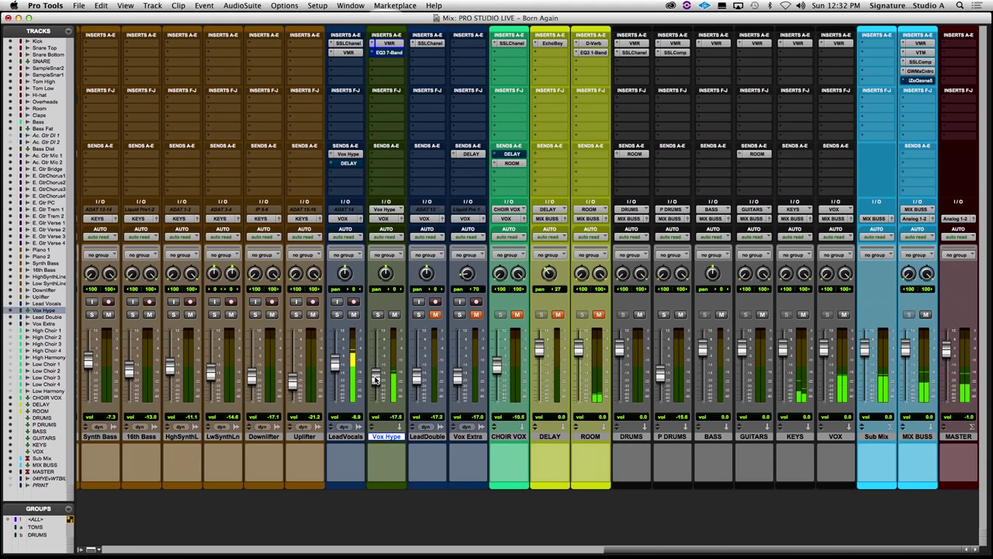
pyautogui.click(395, 314)
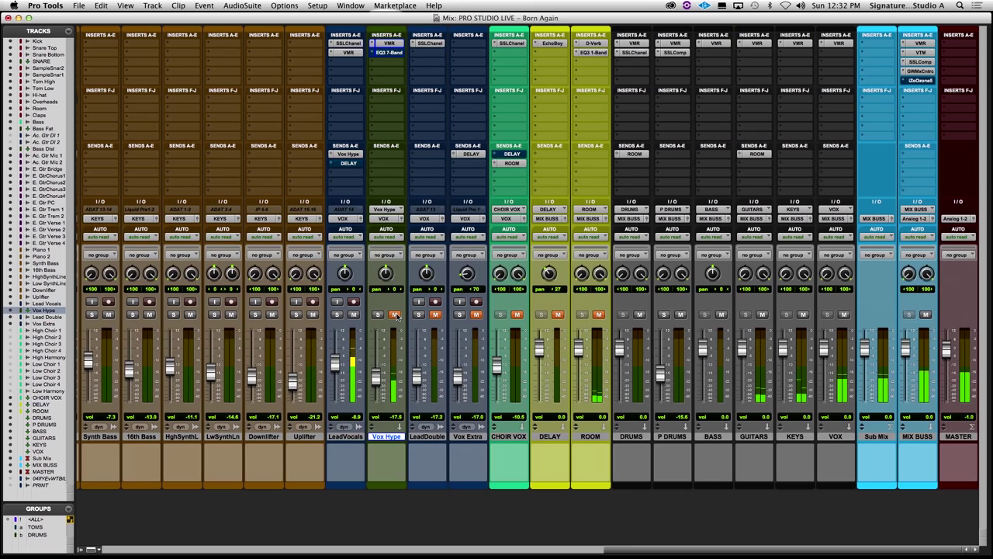